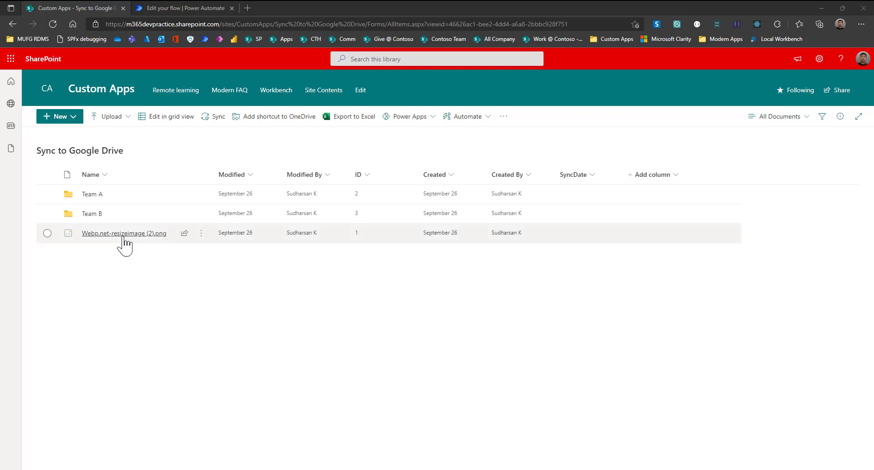
Browse SharePoint's Team A folder down through F1 and F11 to the F111 image folder
mouse_move(123, 237)
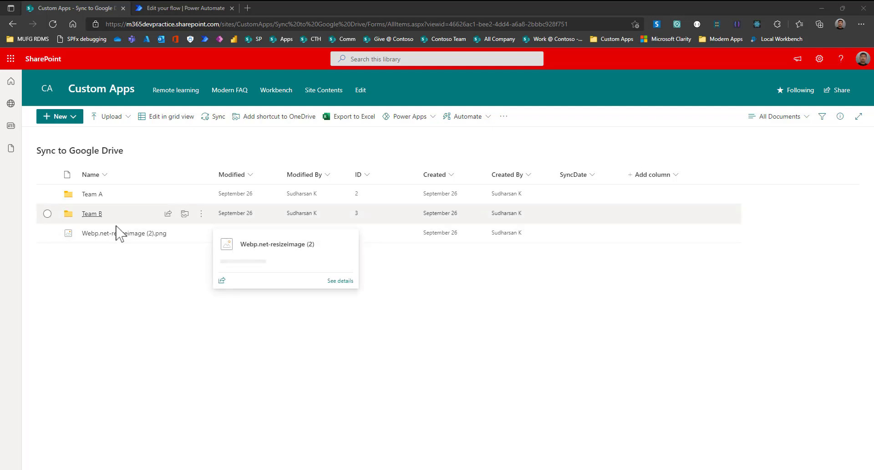
click(93, 196)
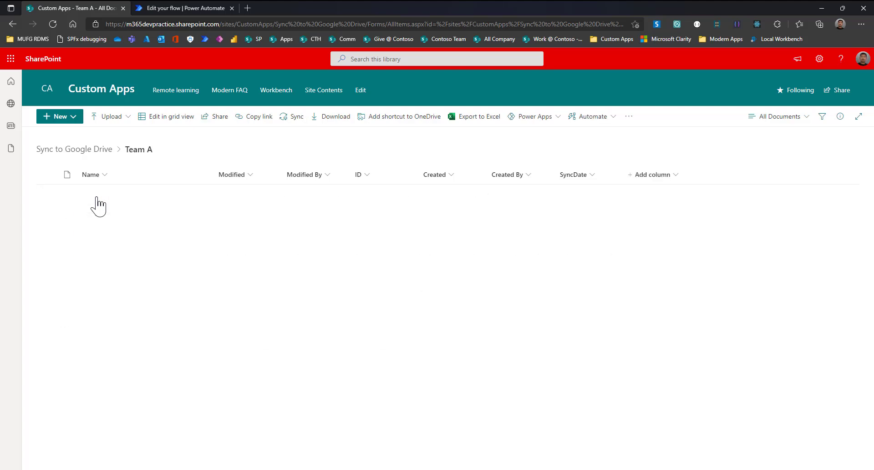
click(85, 196)
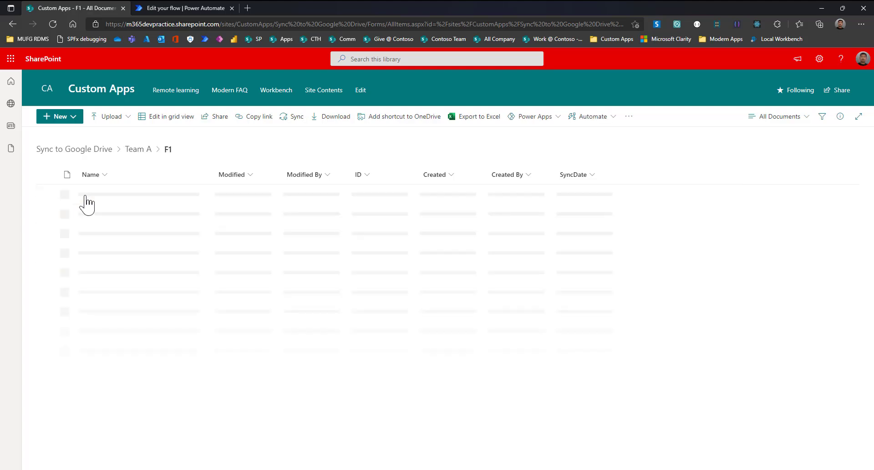
click(85, 196)
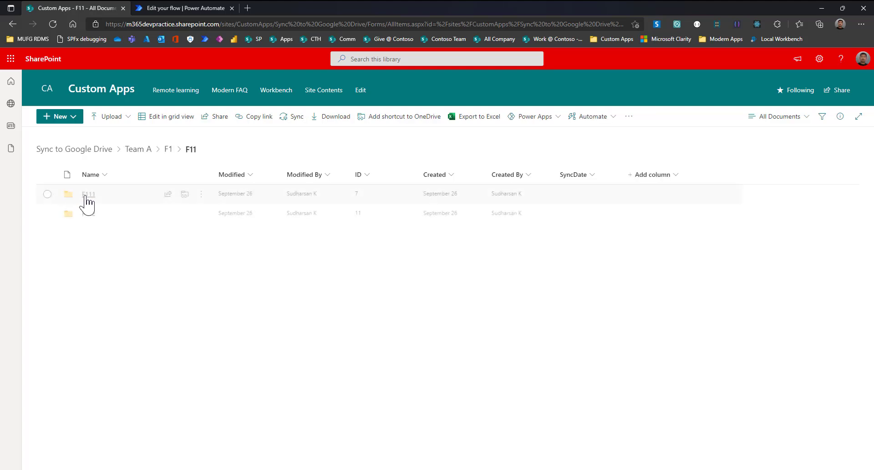
click(85, 196)
mouse_move(85, 196)
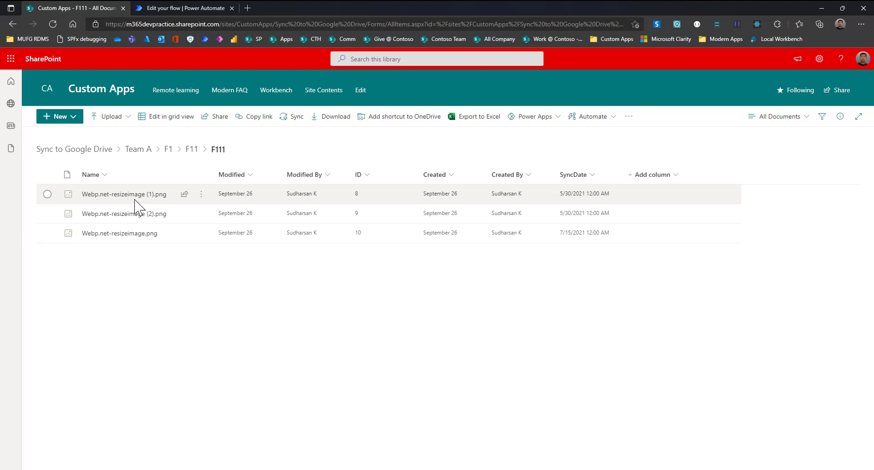
Browse Team B's F1 folder, return to the library root, and bring up Google Drive
click(131, 151)
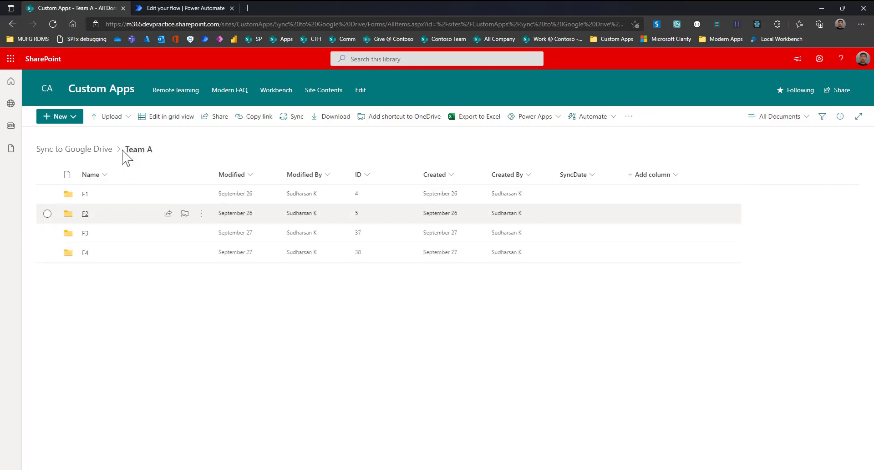
click(105, 153)
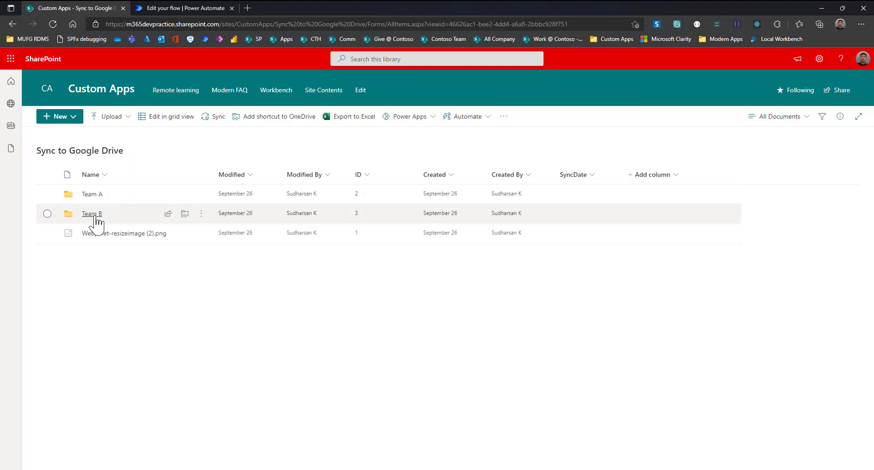
click(93, 215)
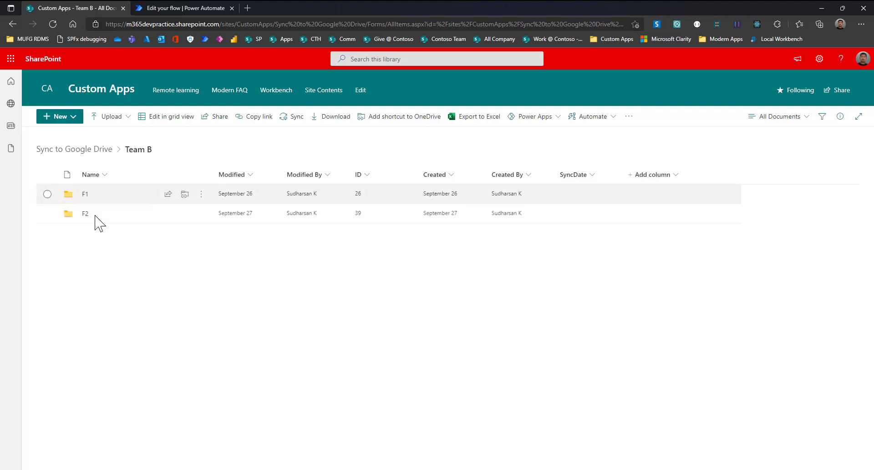
click(138, 203)
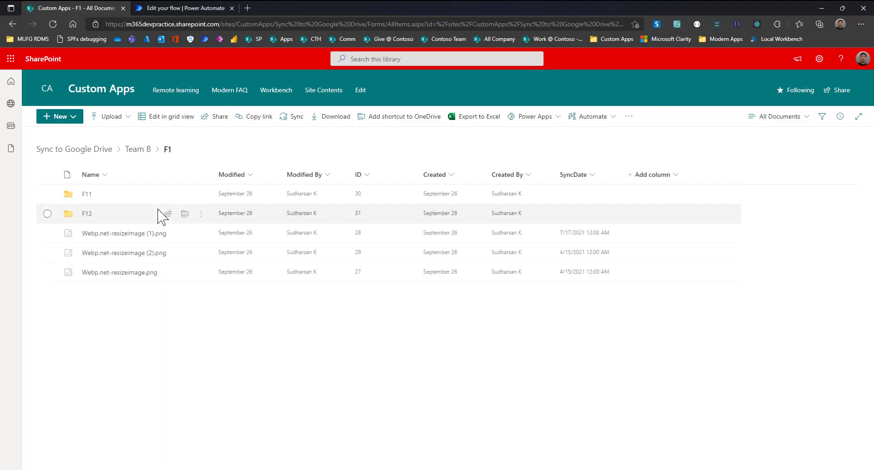
click(103, 150)
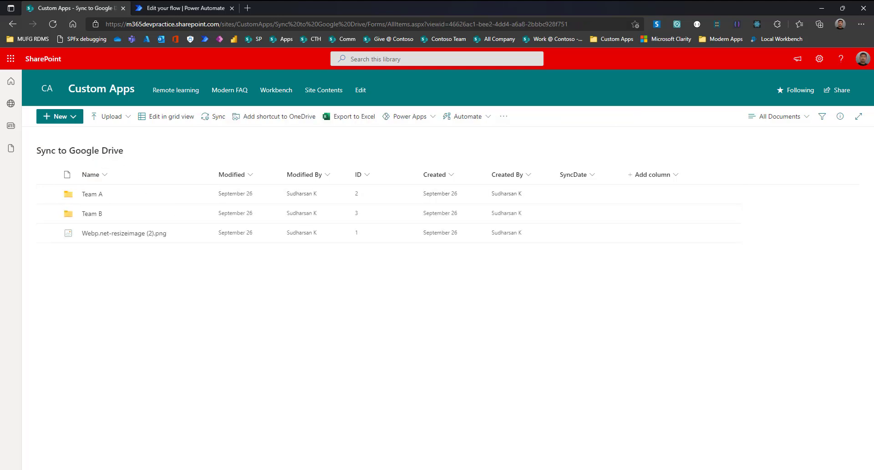
click(497, 467)
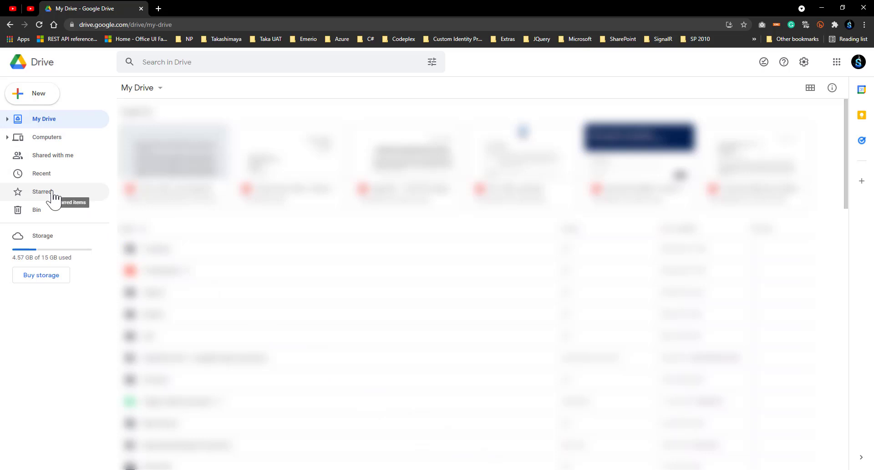
Open the empty From SharePoint folder from Starred in Drive, then return to the flow editor
click(54, 196)
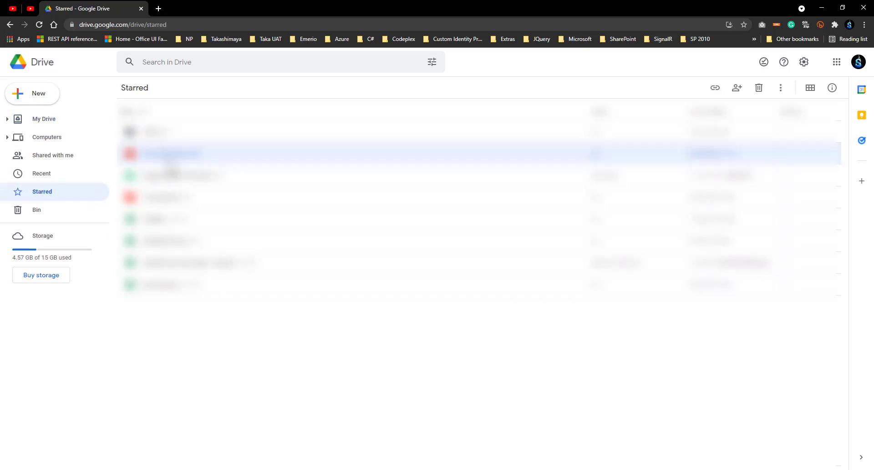
double_click(167, 160)
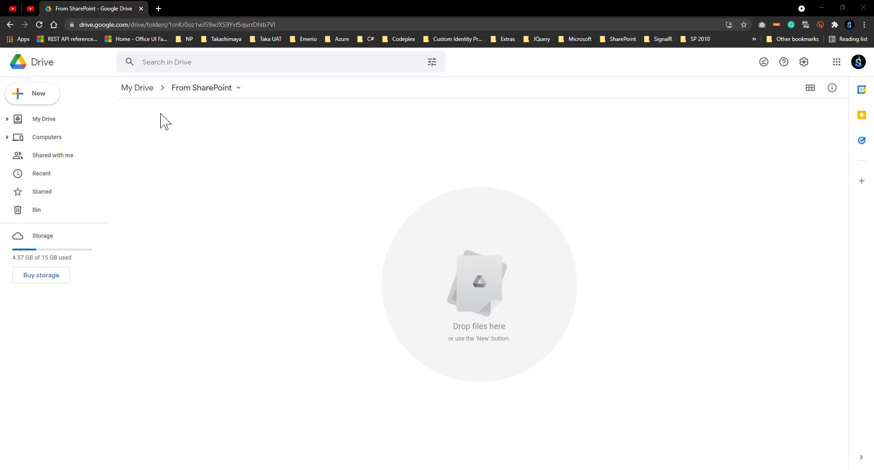
key(alt+Tab)
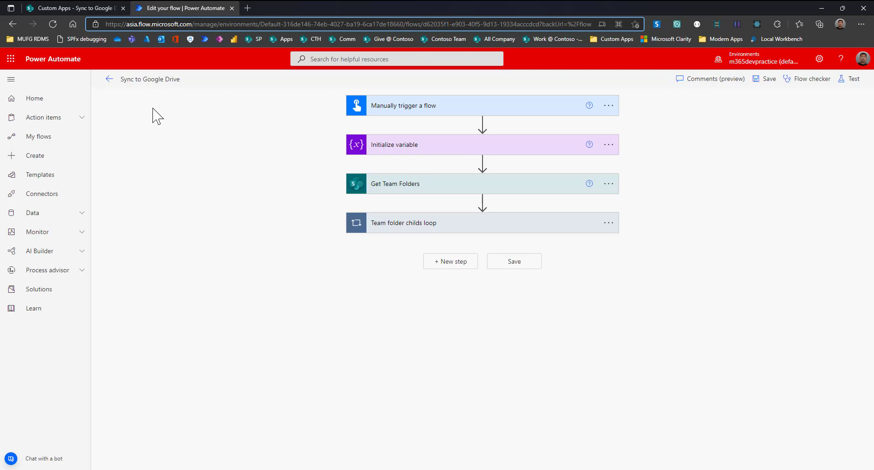
Show the trigger's Team Folder Name input and the FolderCreated string variable in Initialize variable
click(459, 106)
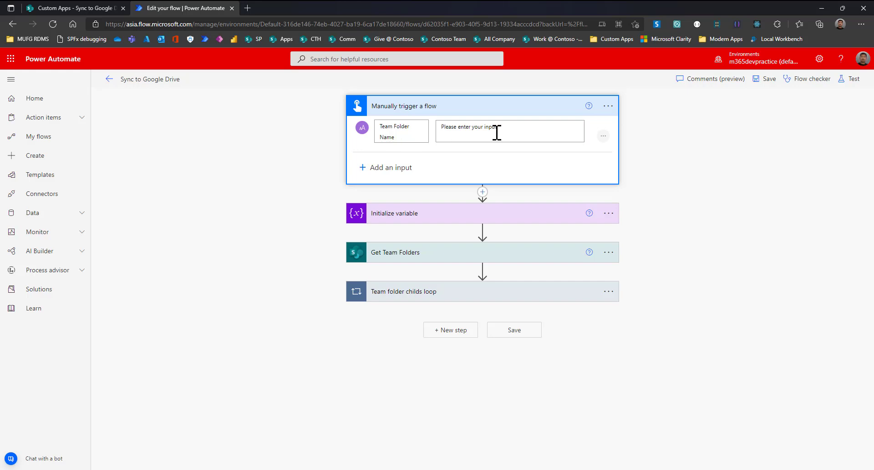
click(89, 6)
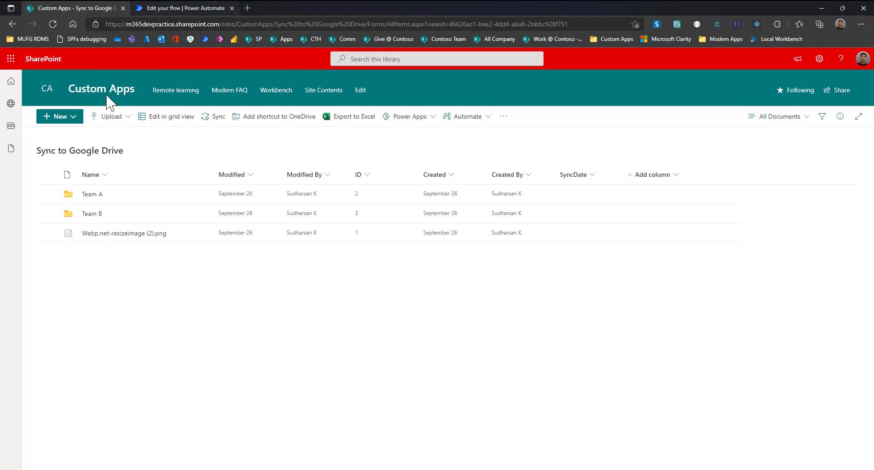
click(187, 8)
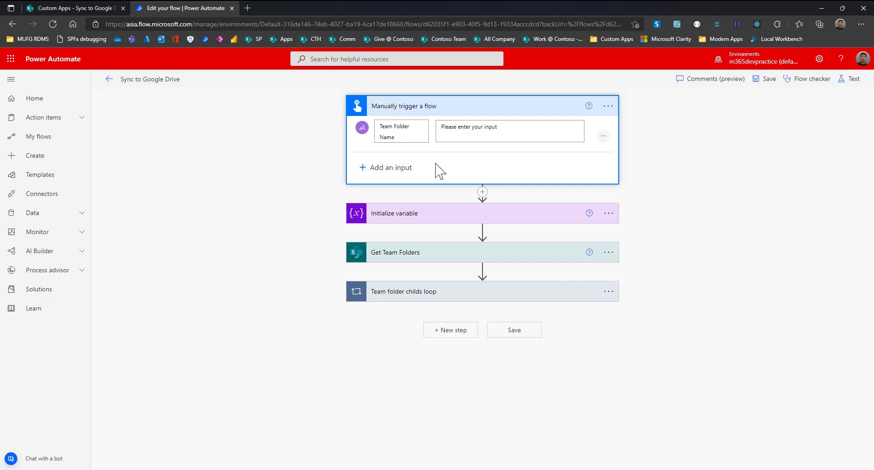
click(441, 211)
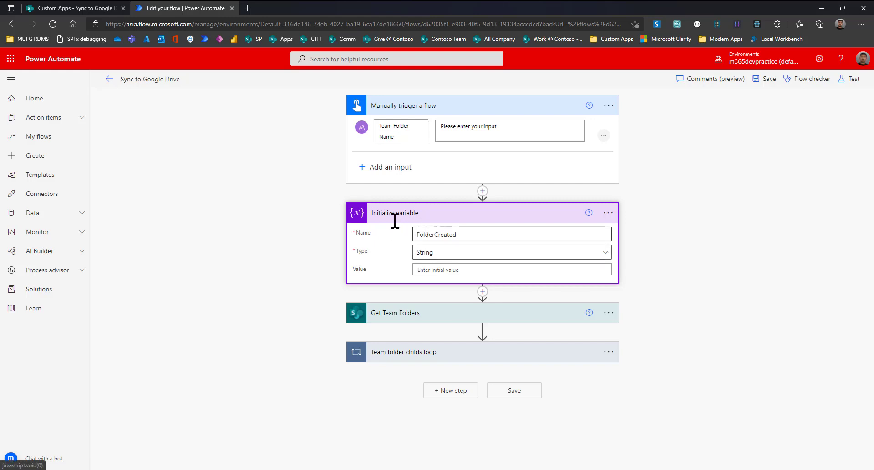
Inspect Get Team Folders' Uri with the Team Folder Name token ending in /folders, then return to SharePoint
click(441, 319)
scroll(254, 260, down, 2)
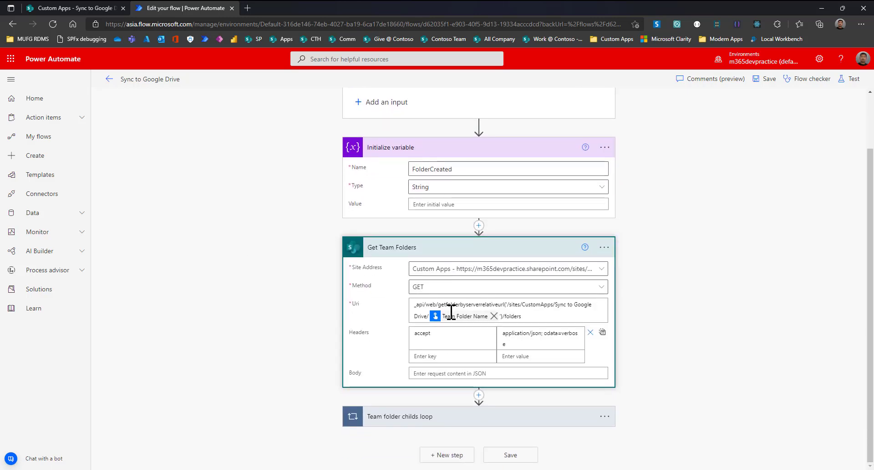
mouse_move(461, 317)
scroll(282, 185, up, 2)
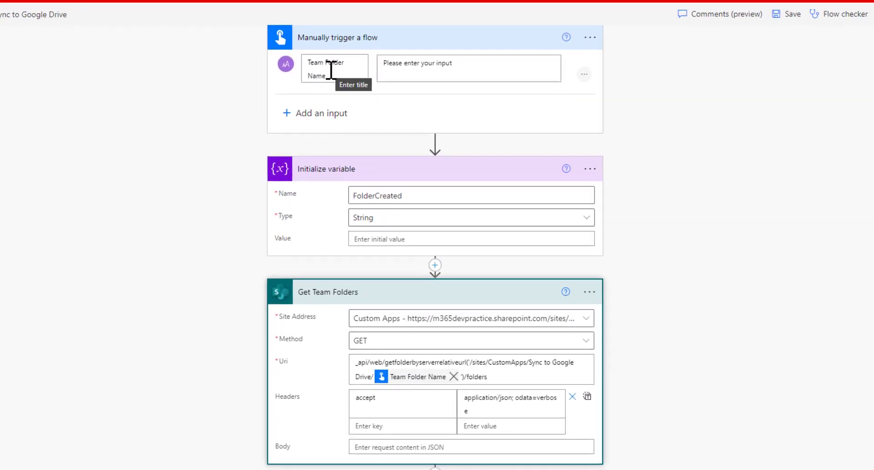
scroll(353, 107, down, 3)
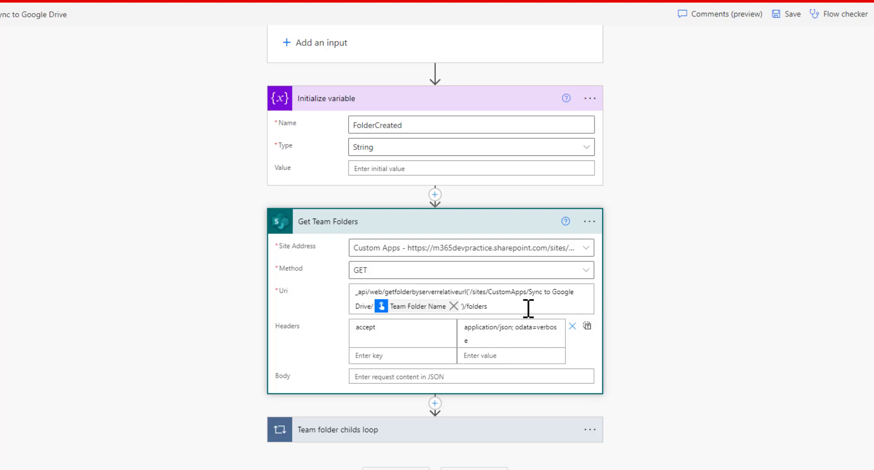
text(s)
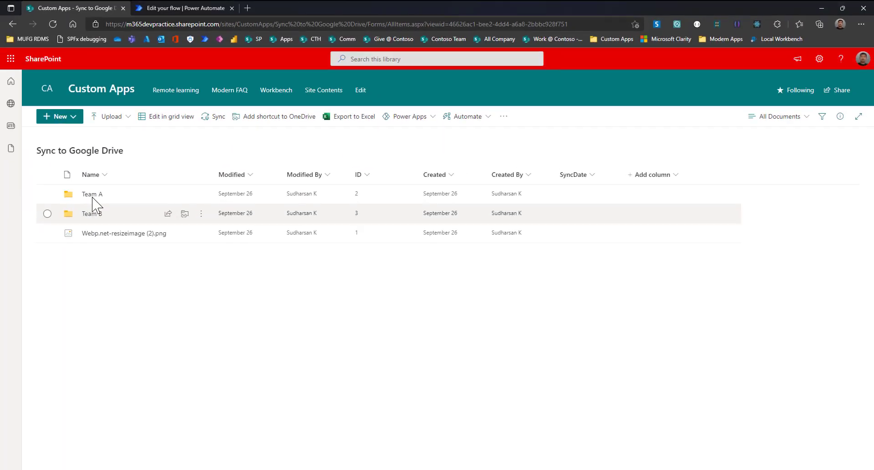
Open Team A > F1 in SharePoint to see its F11 subfolder, then return to the flow editor
click(92, 195)
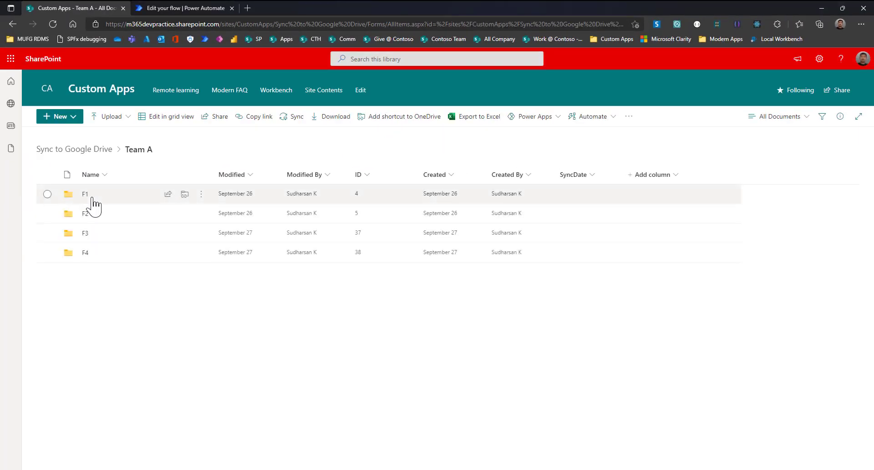
click(86, 195)
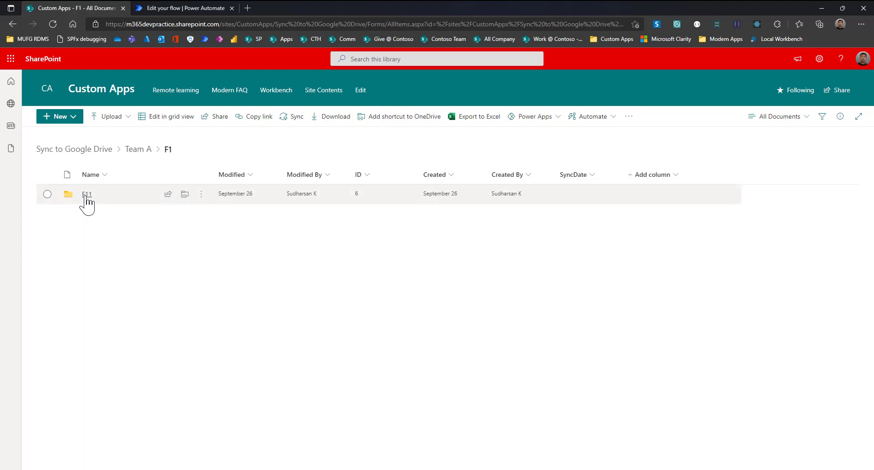
click(199, 8)
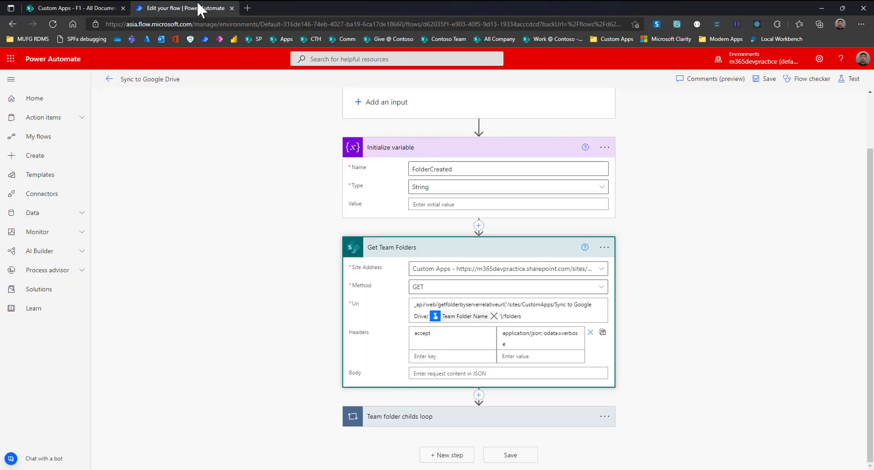
Expand the Team folder childs loop and review Set variable's formatDateTime expression for TimeCreated
click(440, 423)
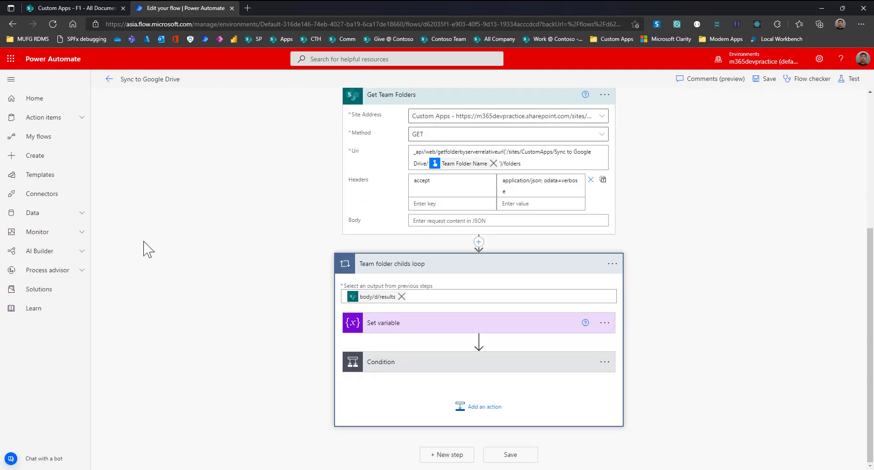
click(427, 329)
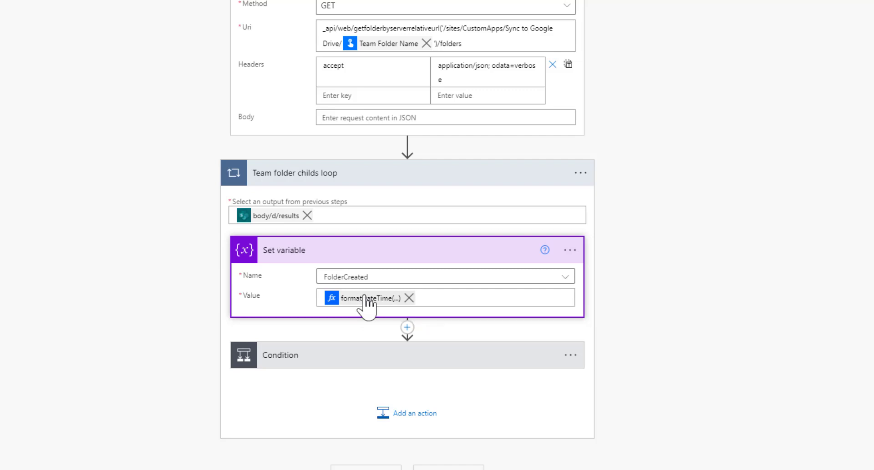
click(367, 299)
click(366, 300)
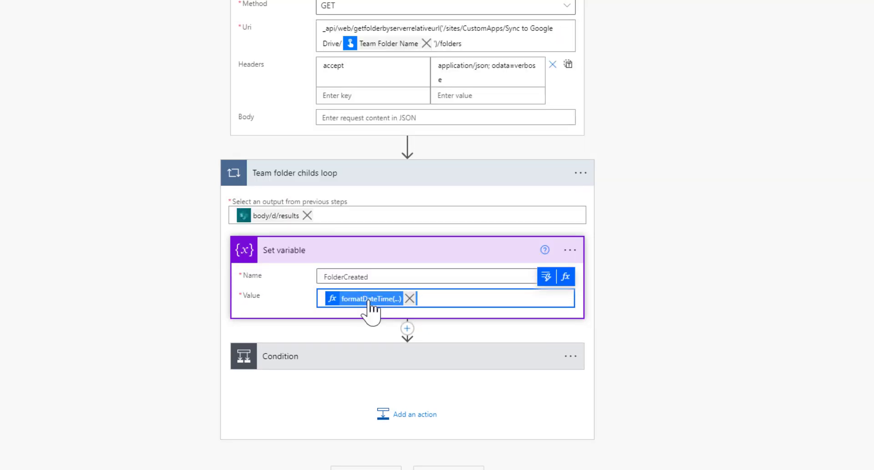
click(371, 301)
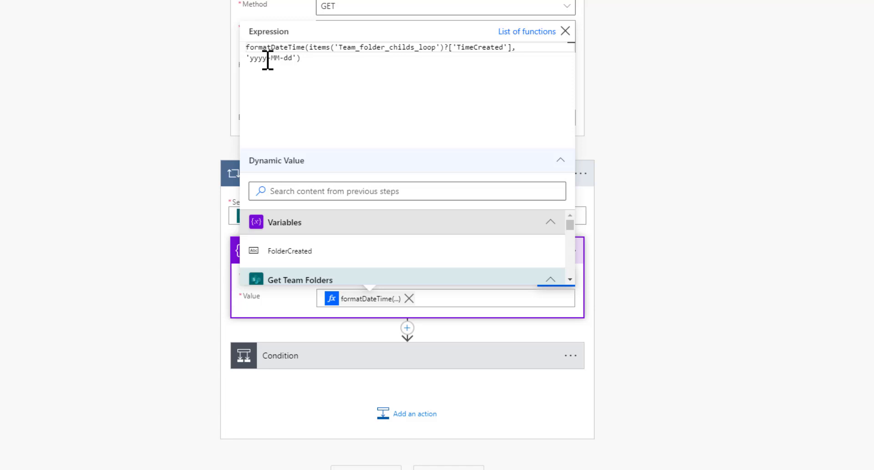
Close the expression editor and expand the Condition comparing FolderCreated with addDays(utcNow(),-60)
click(287, 339)
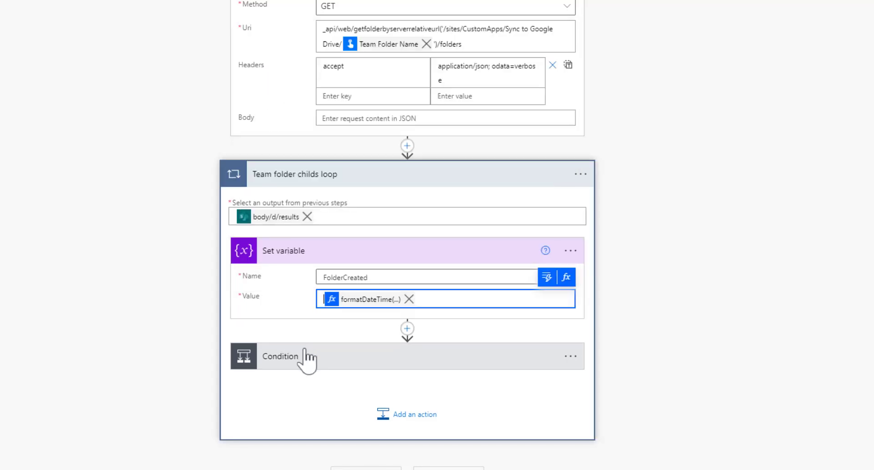
click(311, 359)
scroll(116, 228, down, 5)
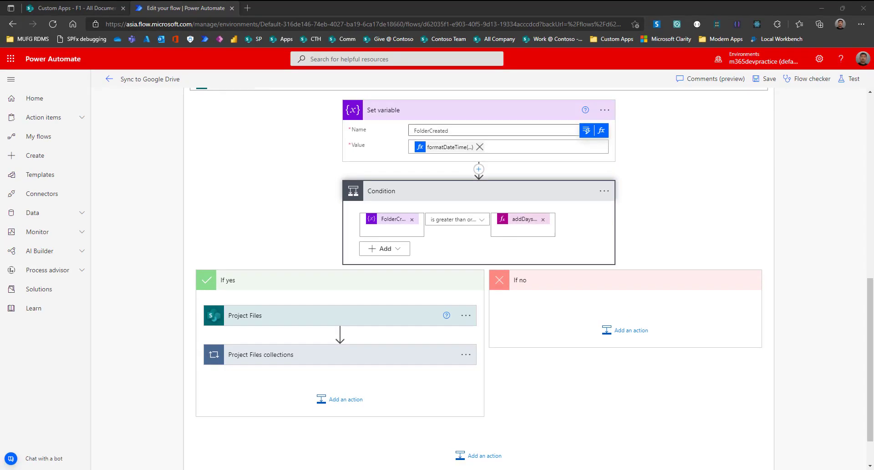
Expand Project Files showing the /Sync to Google Drive/Team Folder Name/Name path with nested items Yes
click(372, 322)
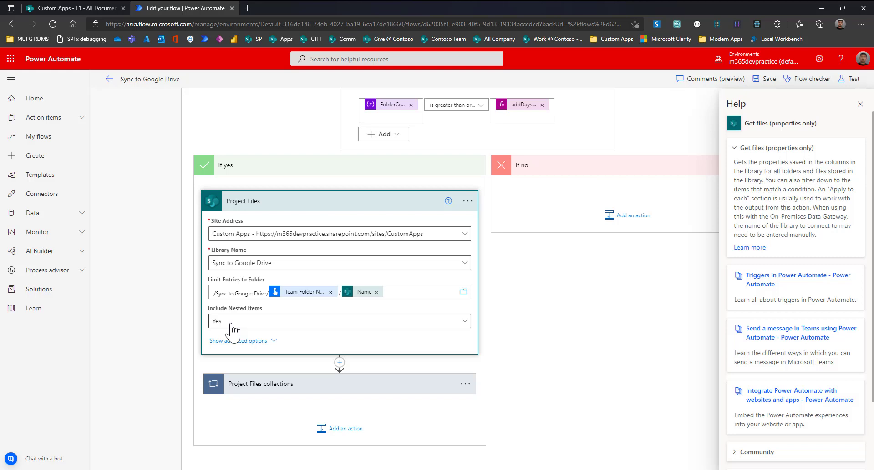
Expand the Project Files collections loop and close the Help pane
click(361, 393)
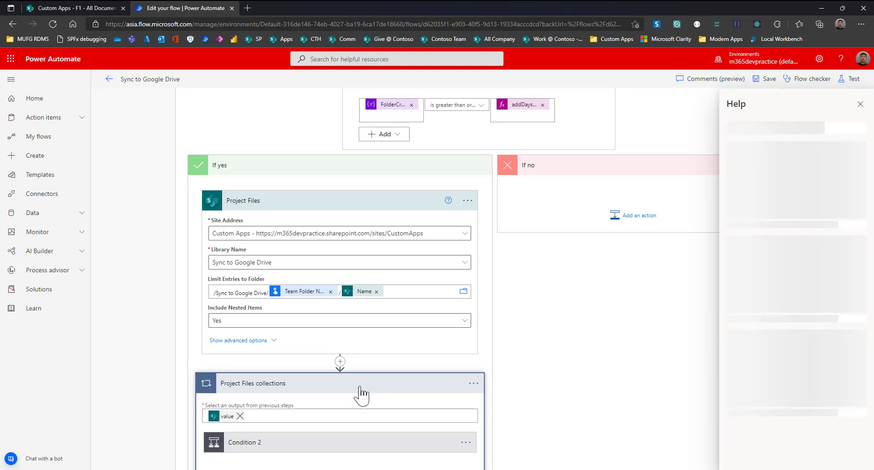
scroll(361, 396, down, 2)
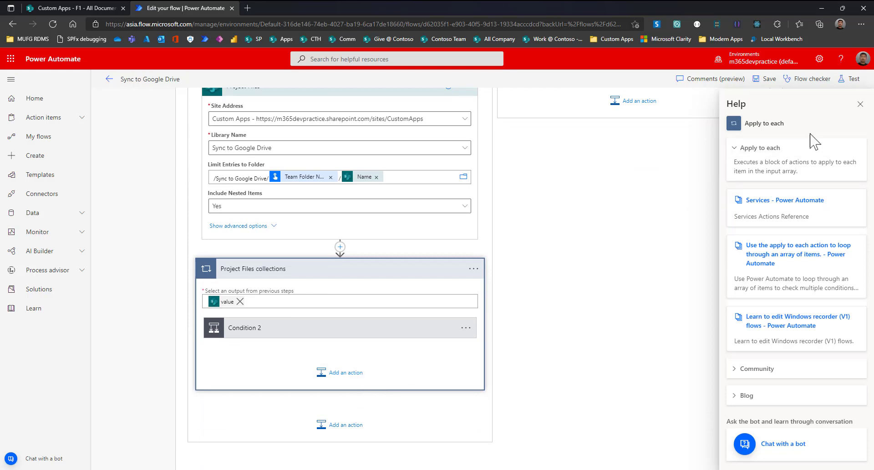
click(860, 104)
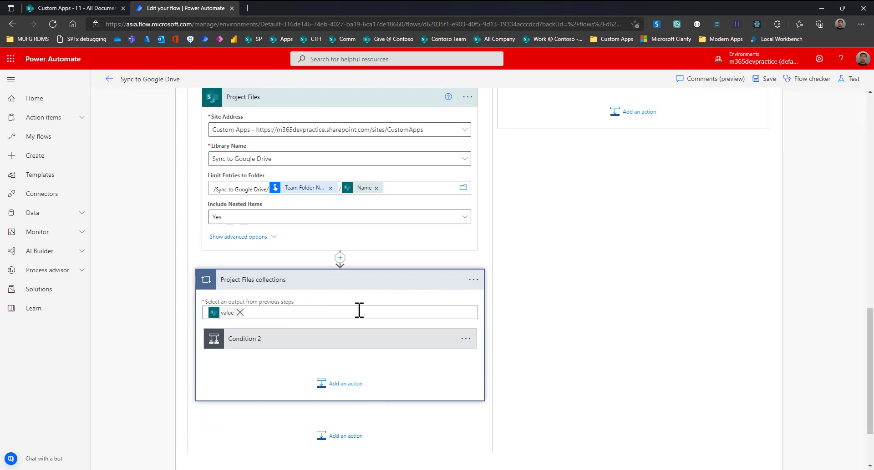
Expand Condition 2 checking IsFolder not equal to true, and show Project Files' advanced options
click(298, 342)
click(298, 342)
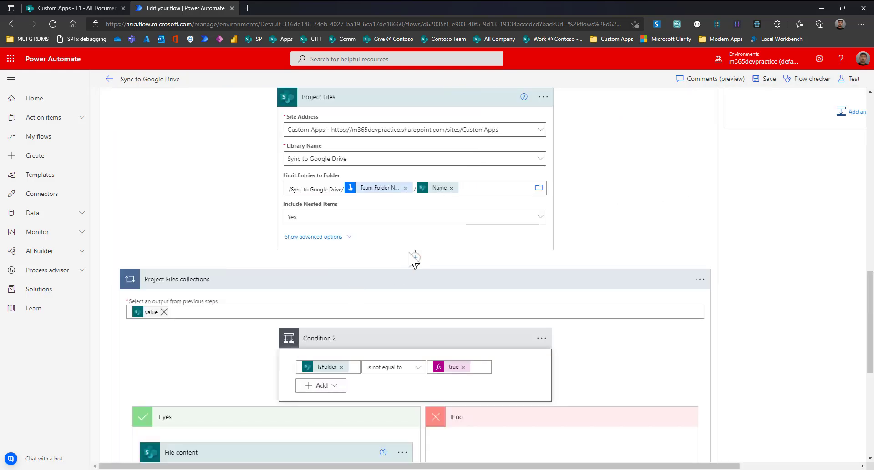
scroll(410, 255, up, 3)
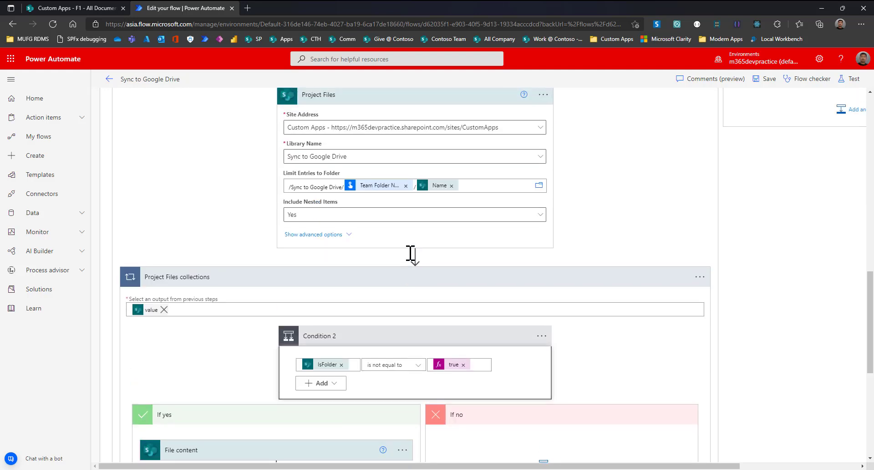
click(334, 293)
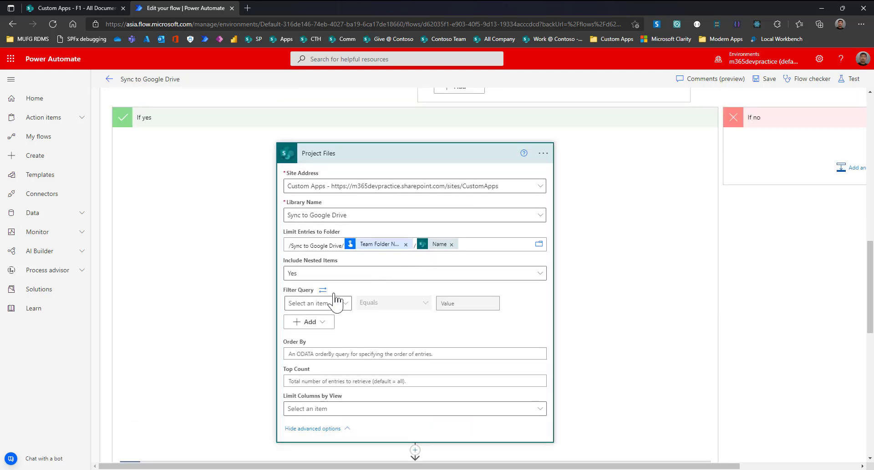
scroll(384, 278, down, 4)
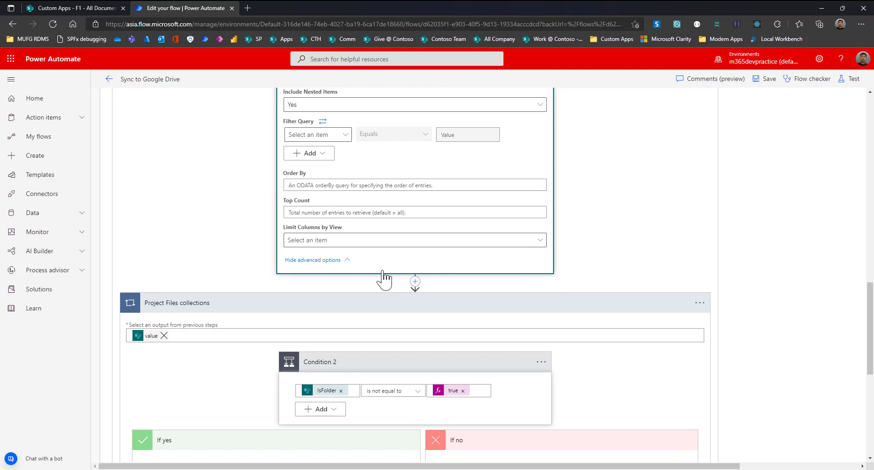
scroll(383, 279, down, 3)
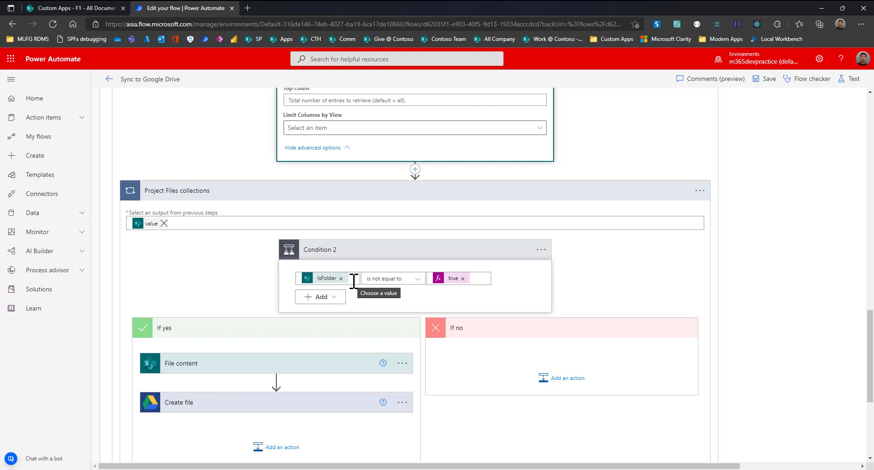
Expand the File content step and review its help information
scroll(353, 280, down, 4)
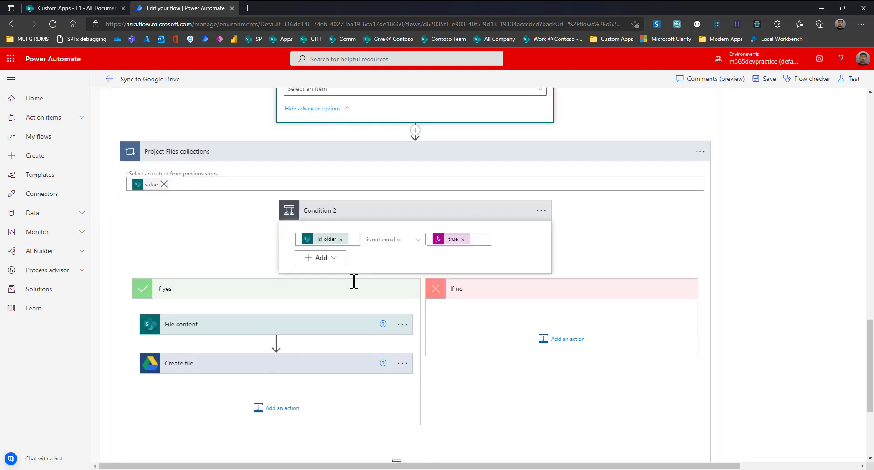
click(286, 199)
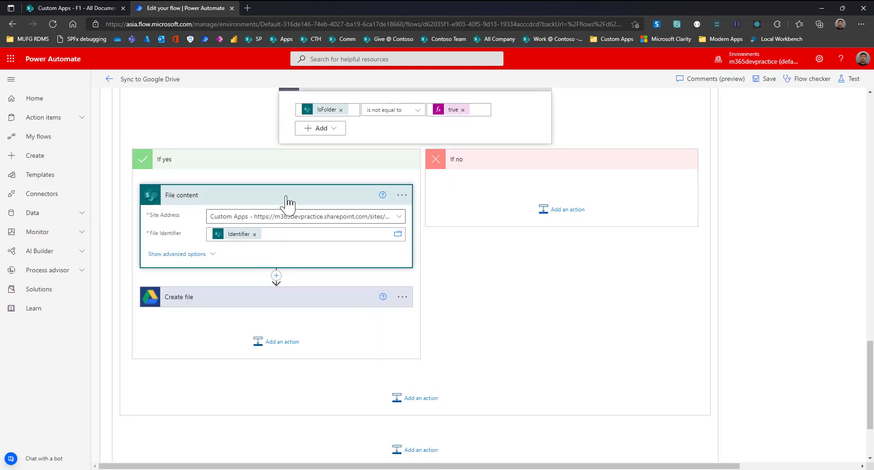
click(382, 195)
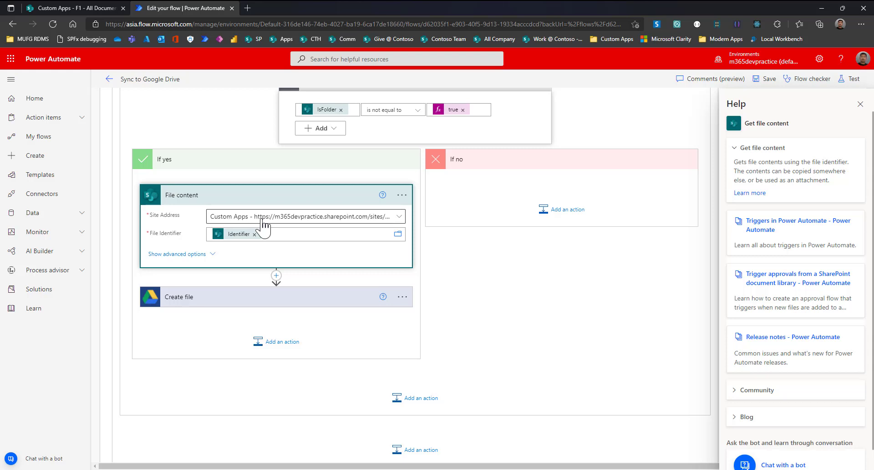
scroll(263, 224, up, 2)
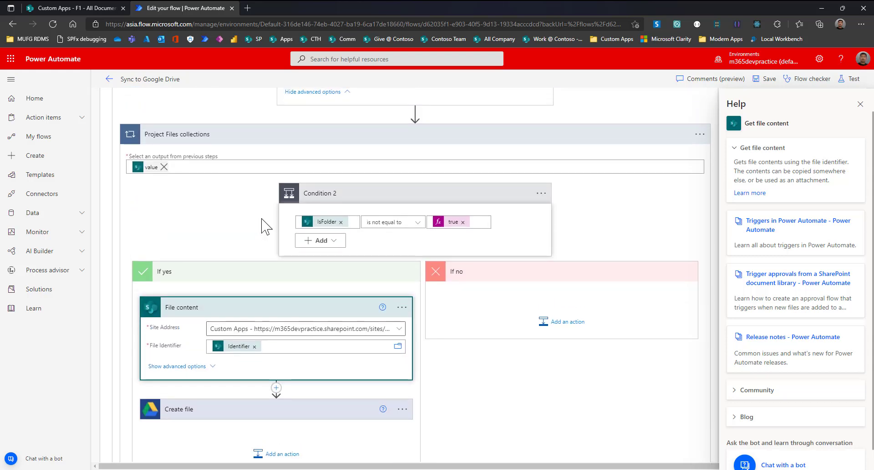
scroll(330, 236, up, 2)
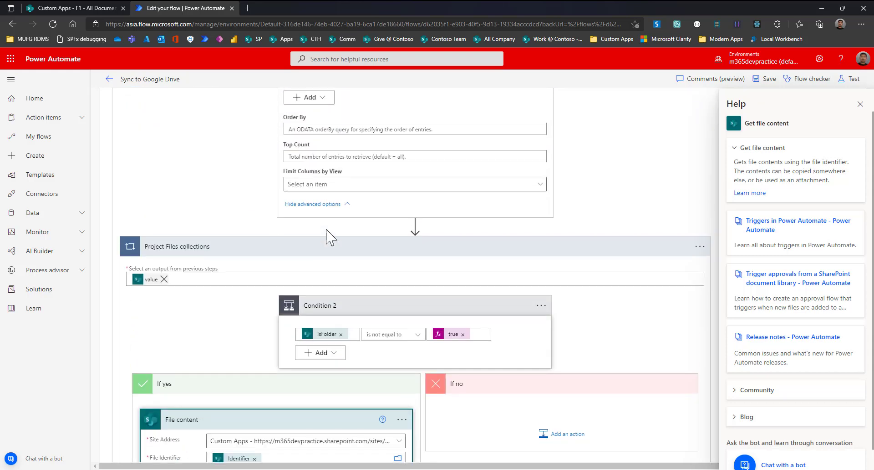
scroll(330, 237, up, 2)
scroll(327, 237, down, 3)
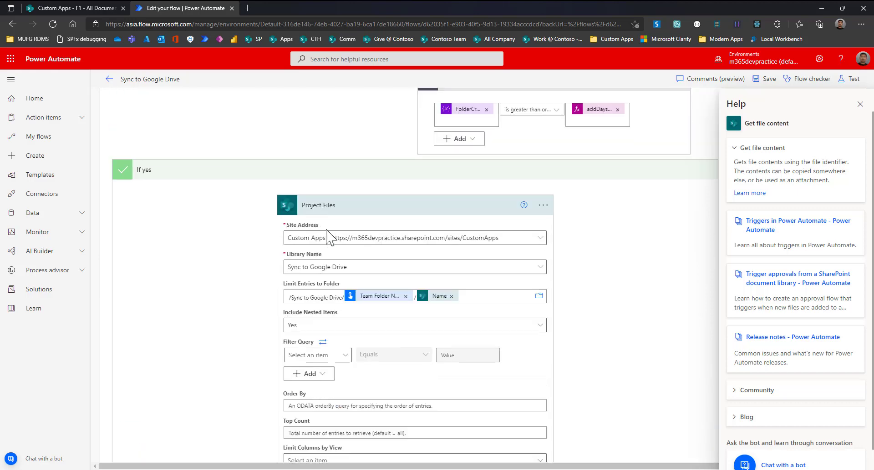
scroll(226, 226, down, 3)
scroll(226, 226, down, 2)
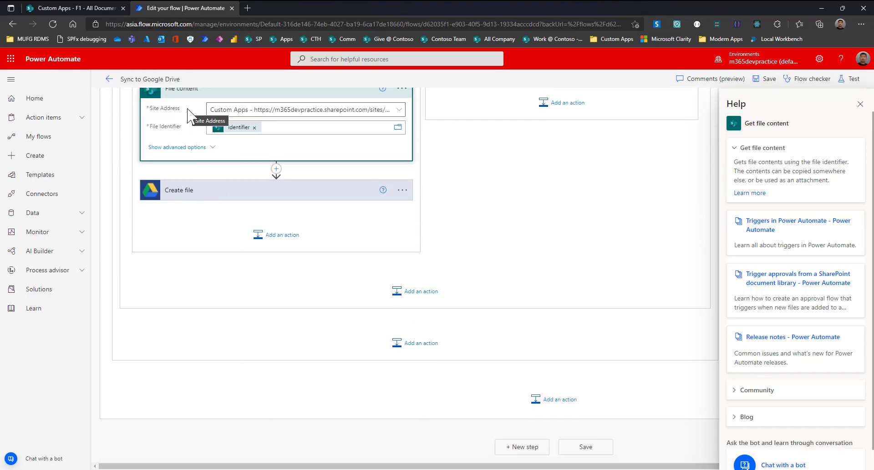
scroll(188, 116, up, 1)
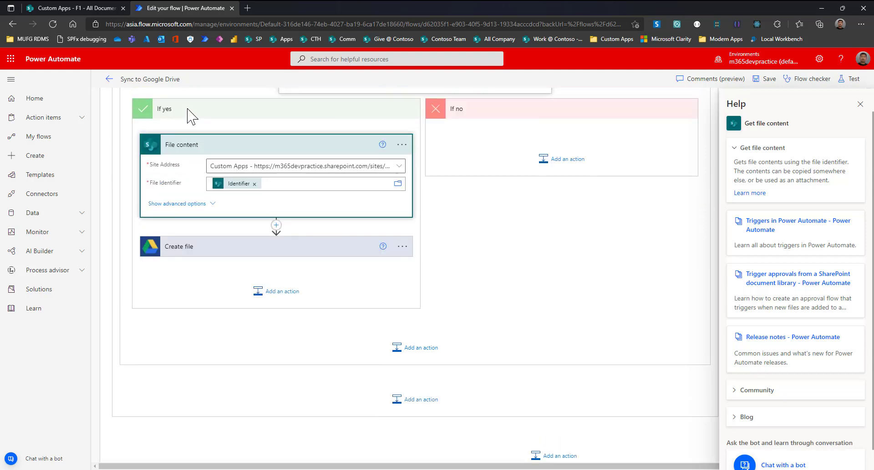
Expand the Create file step uploading into From SharePoint, then open SharePoint's F11 folder
click(273, 252)
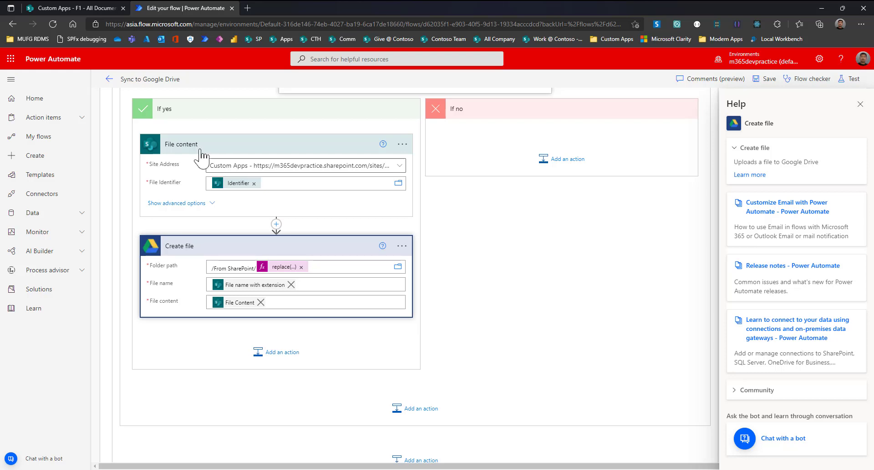
click(91, 7)
click(87, 195)
Open F111 with its three PNG images, confirming Drive's From SharePoint folder is still empty
click(89, 195)
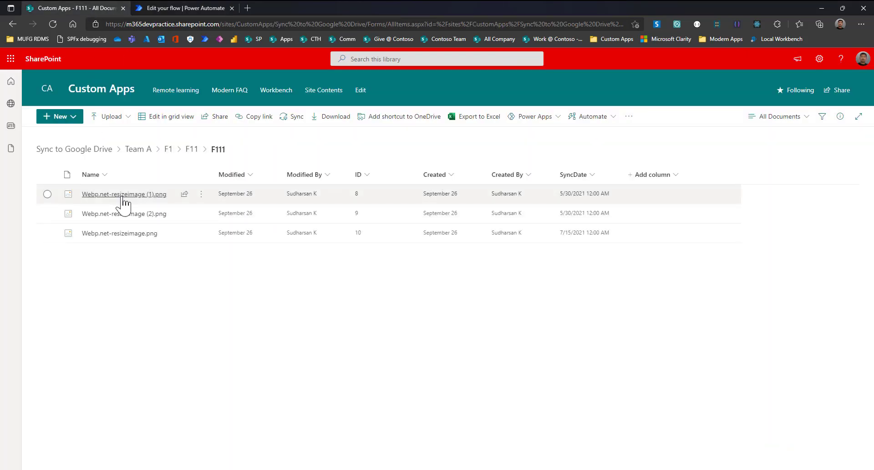
mouse_move(122, 199)
key(alt+Tab)
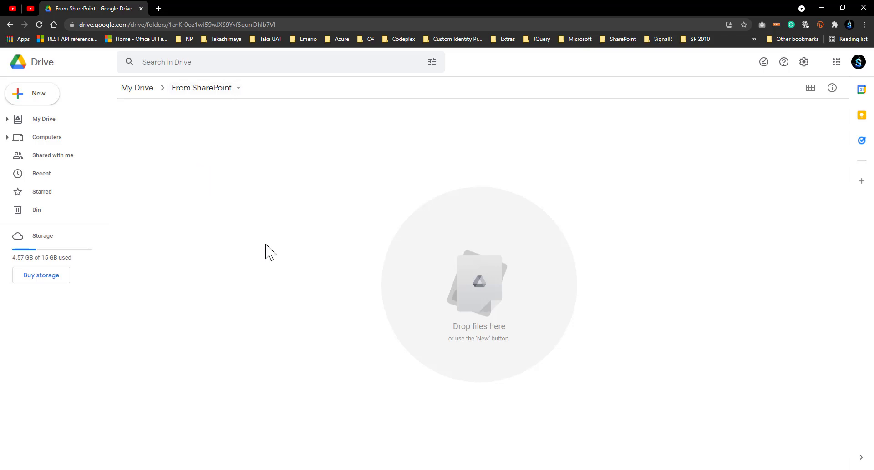
key(alt+Tab)
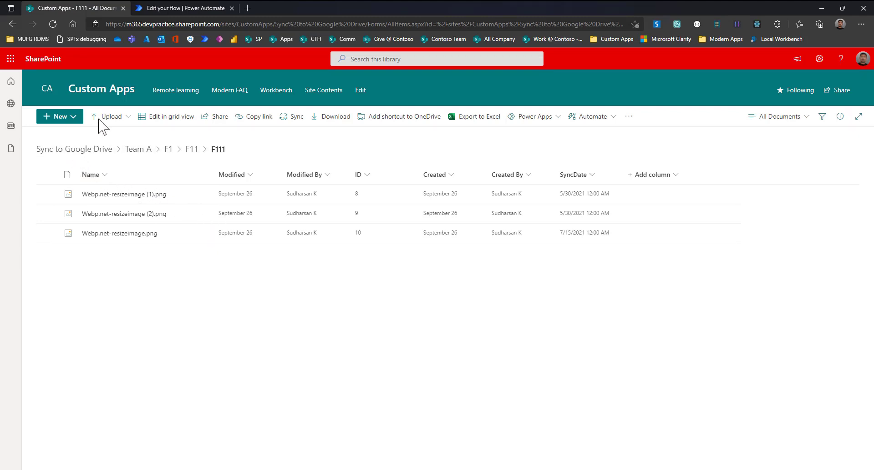
click(185, 9)
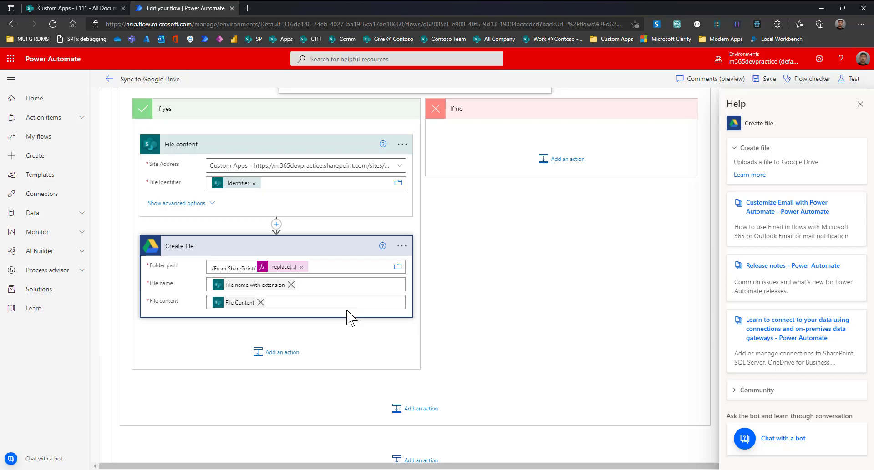
Return to the SharePoint Team A folder and reload its library page
click(94, 9)
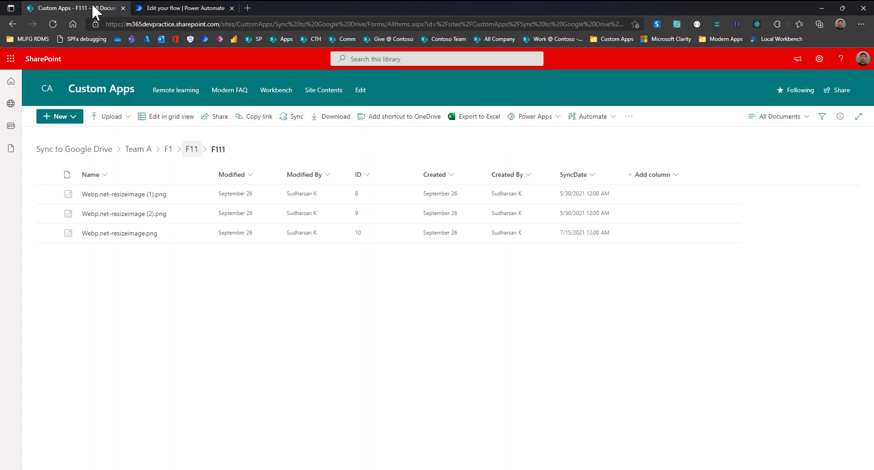
click(476, 469)
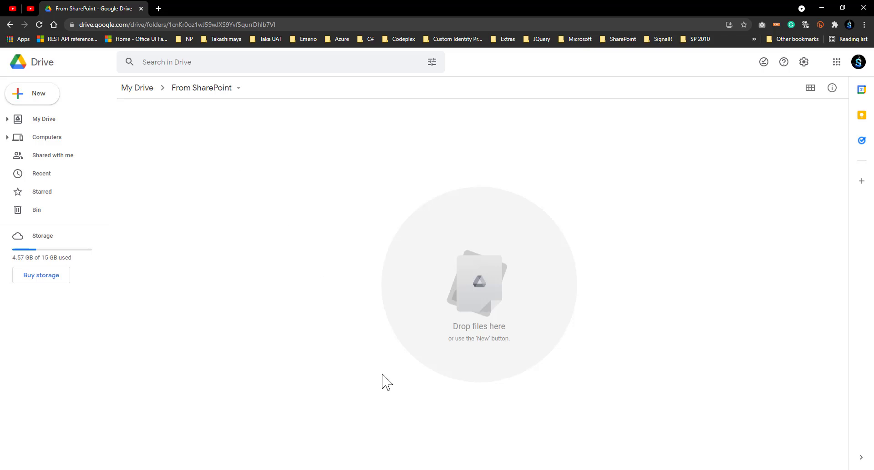
click(455, 469)
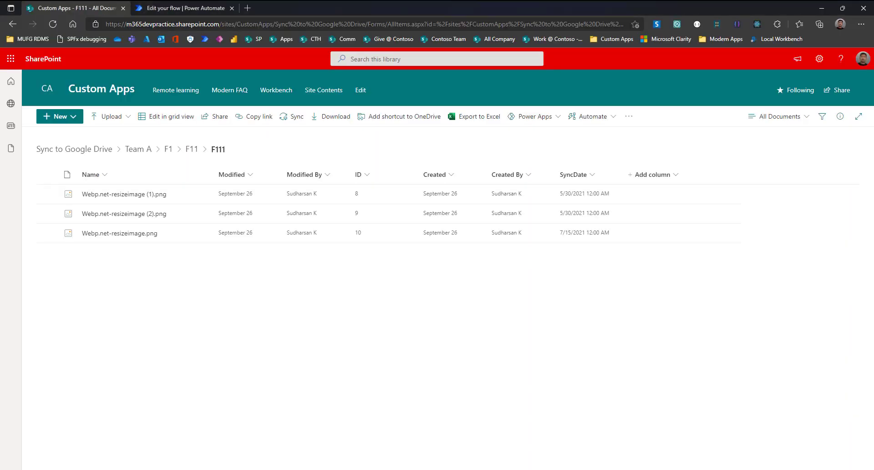
click(102, 151)
click(93, 195)
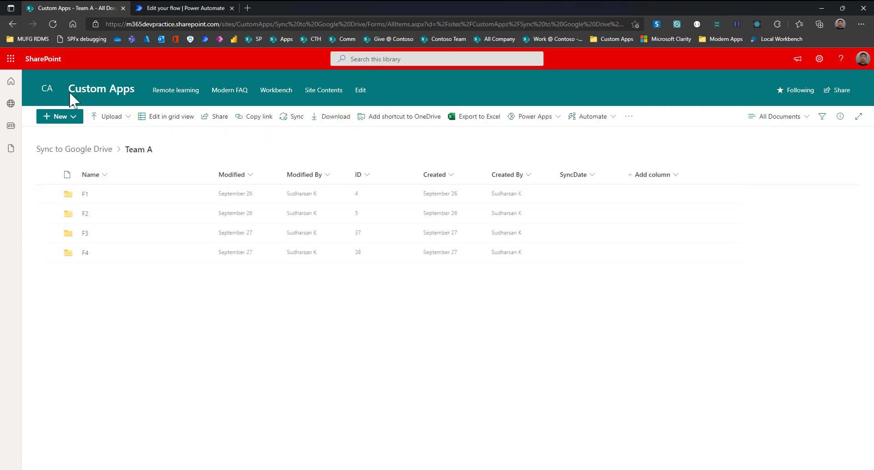
click(53, 24)
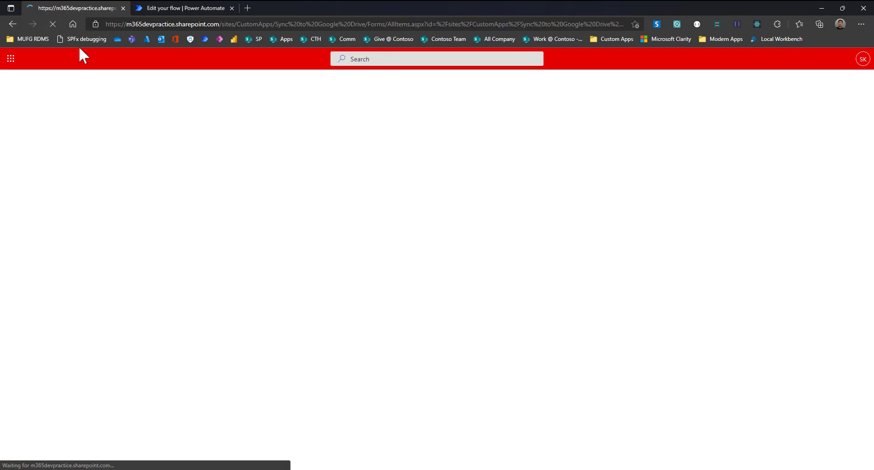
Confirm Drive's From SharePoint folder is still empty, then bring up the Sync to Google Drive flow
key(alt+Tab)
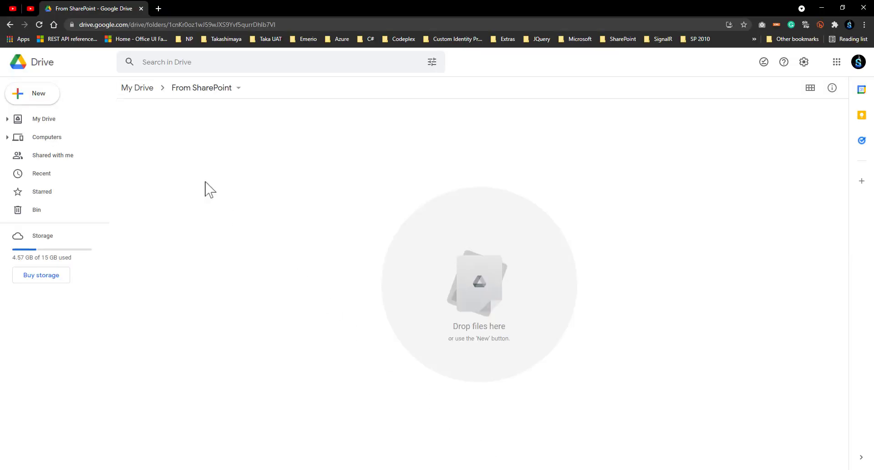
click(39, 25)
key(alt+Tab)
click(179, 4)
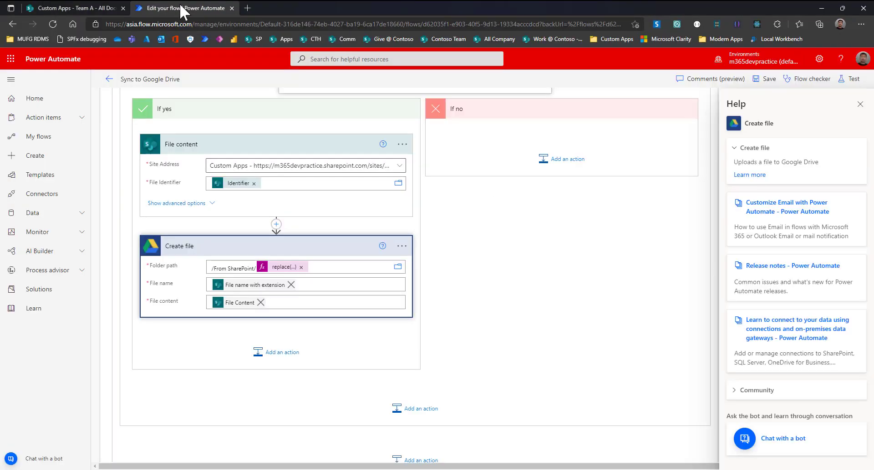
Run a manual test of the flow with Team Folder Name 'Team A' until it succeeds
click(852, 79)
click(730, 101)
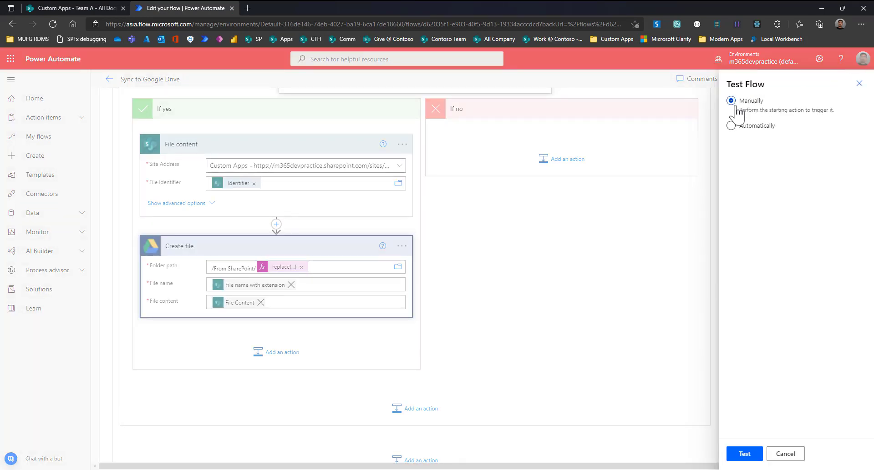
click(744, 454)
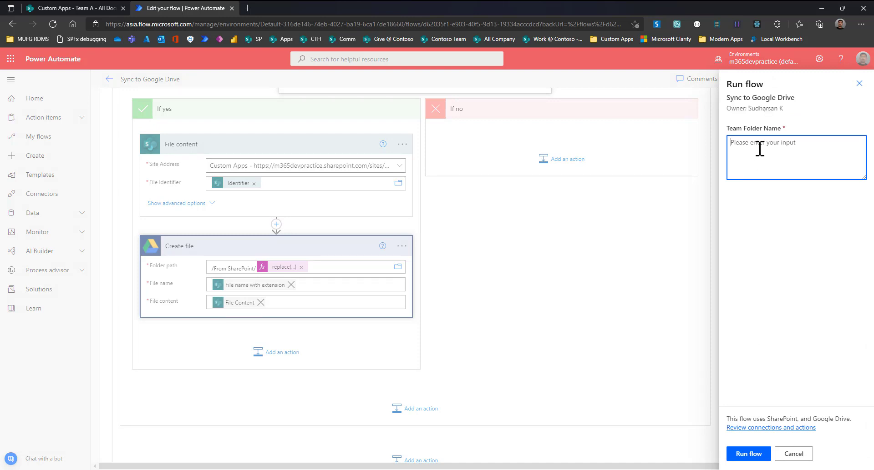
text(Team A)
click(747, 454)
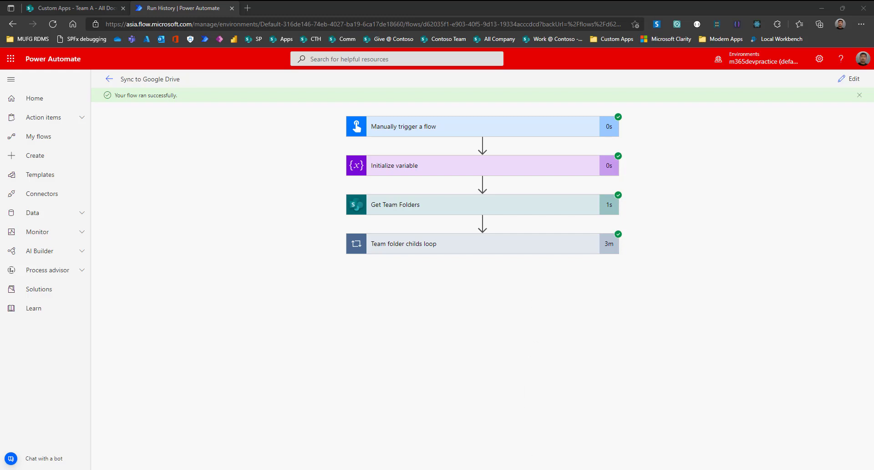
click(531, 437)
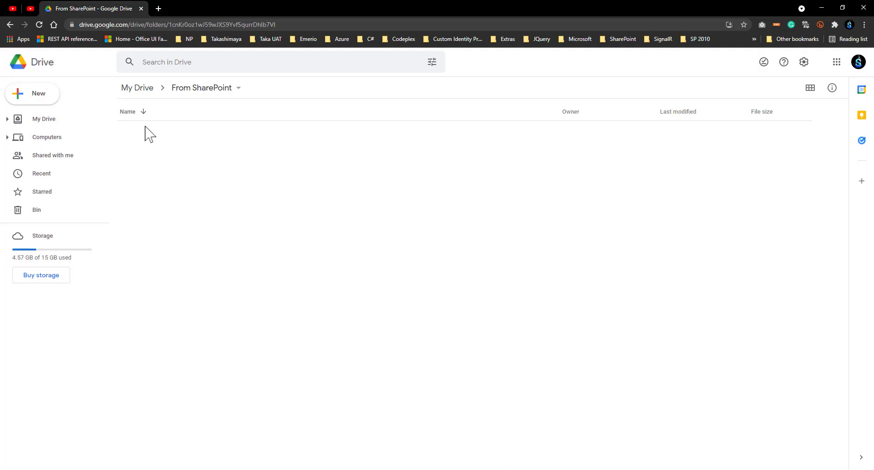
Open Drive's From SharePoint > Team A > F1 > F11 > F111 to see the three synced PNGs
click(39, 24)
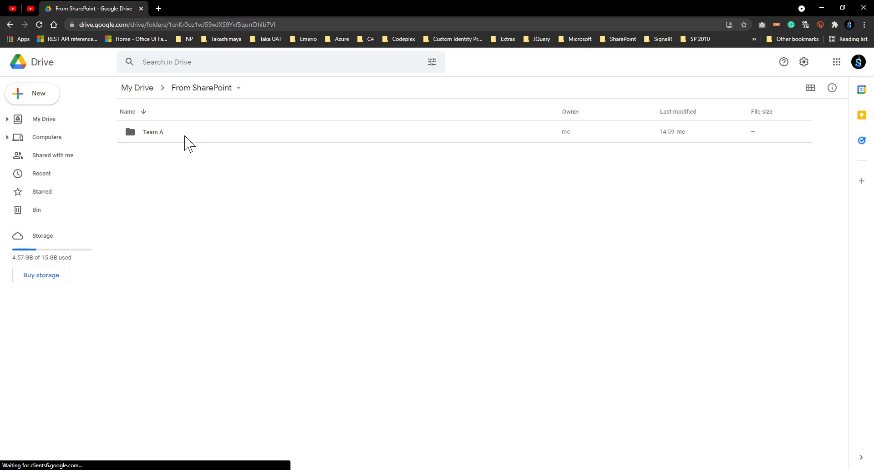
double_click(200, 137)
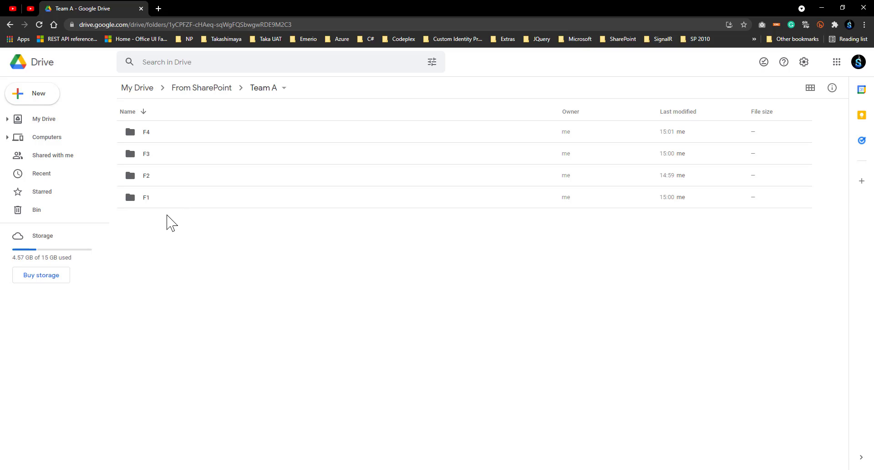
double_click(178, 200)
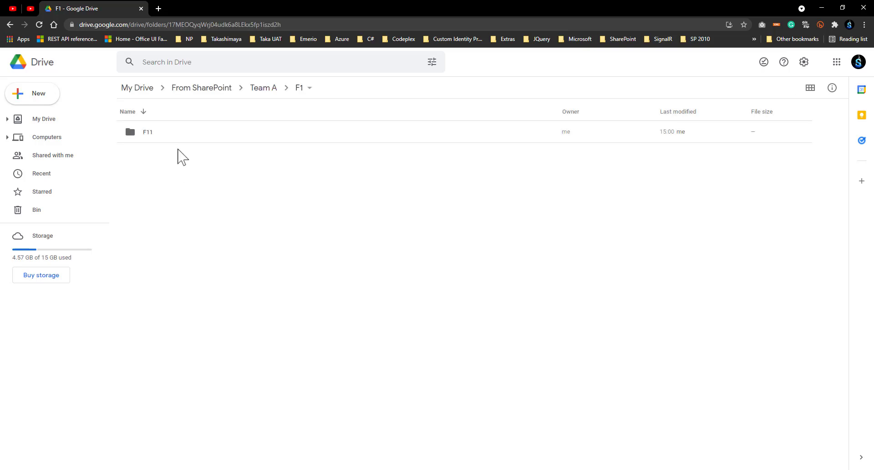
double_click(178, 134)
double_click(178, 155)
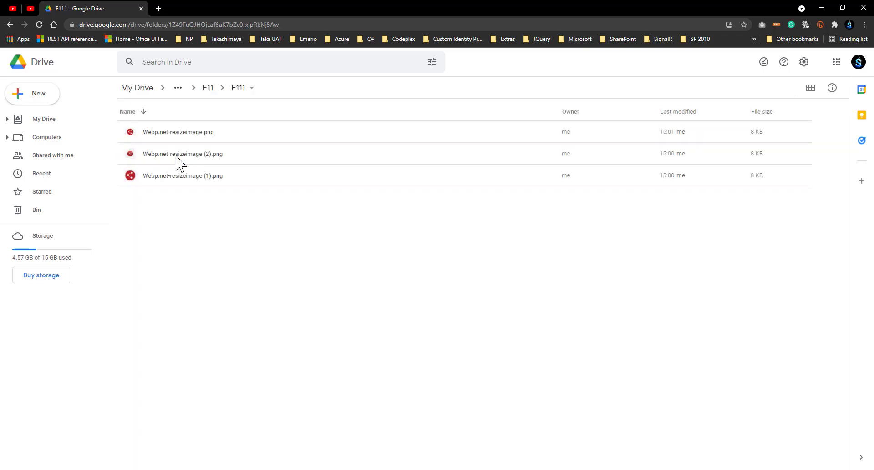
drag(518, 10, 873, 150)
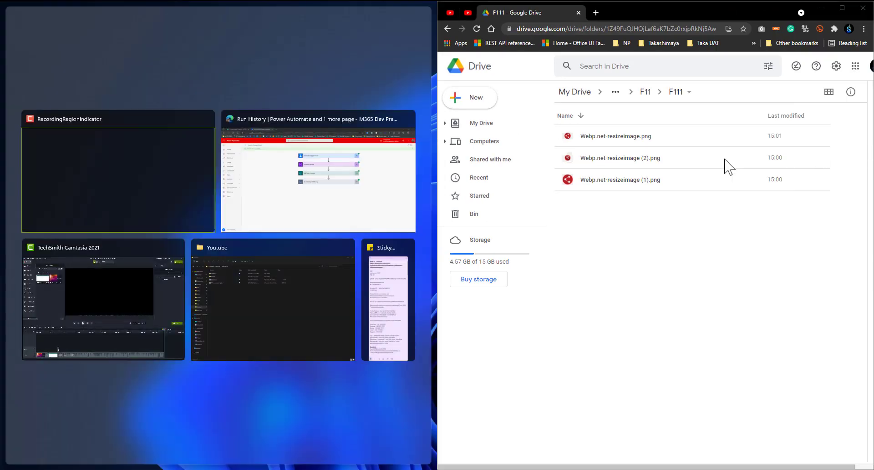
Place the Power Automate run on the left, then browse SharePoint's F111 and F112 > F1121 folders
click(321, 193)
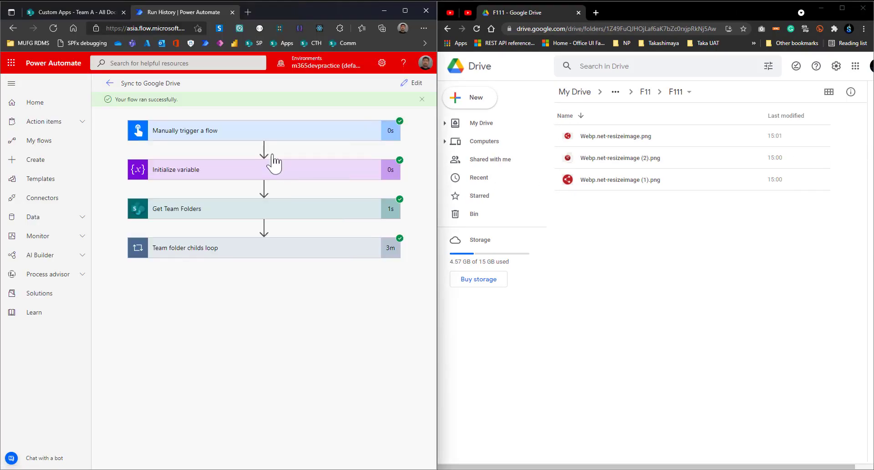
click(78, 13)
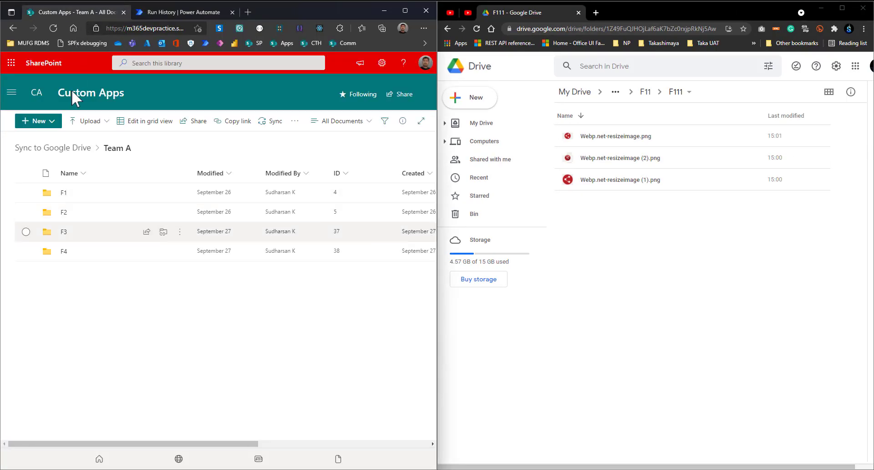
click(65, 193)
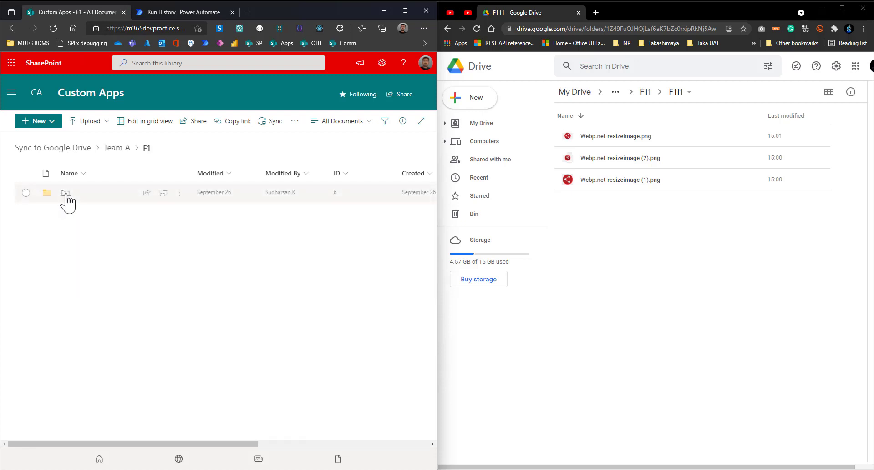
click(65, 193)
click(65, 193)
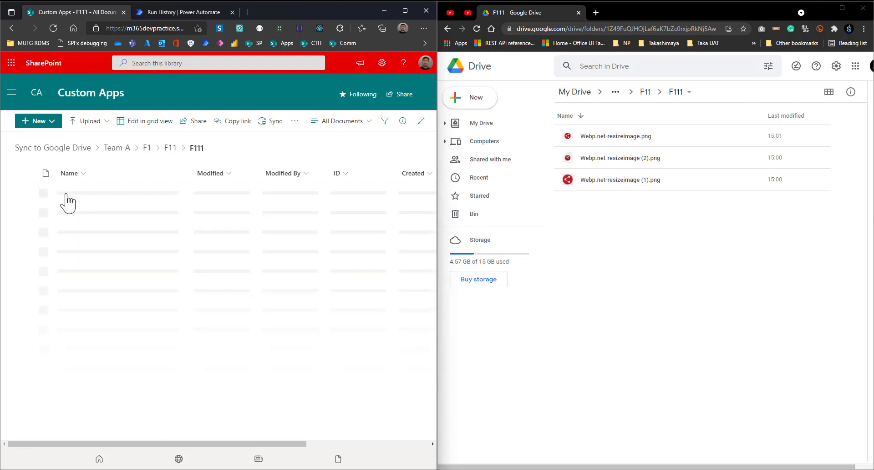
click(141, 149)
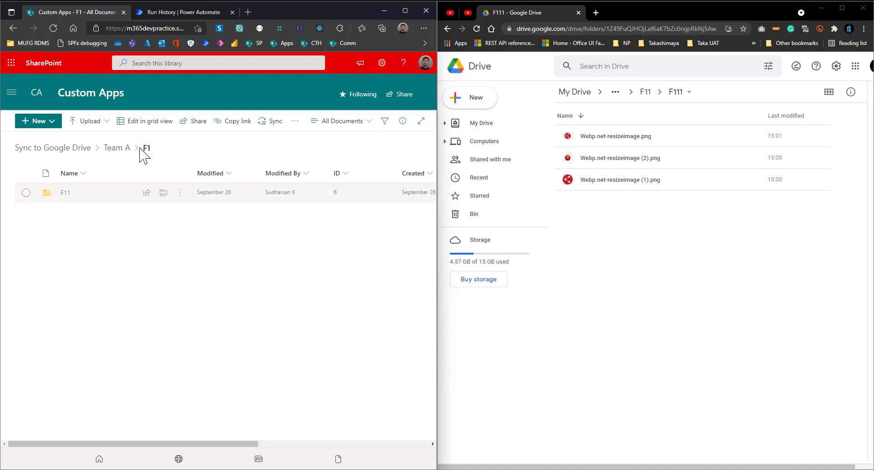
click(66, 193)
click(68, 214)
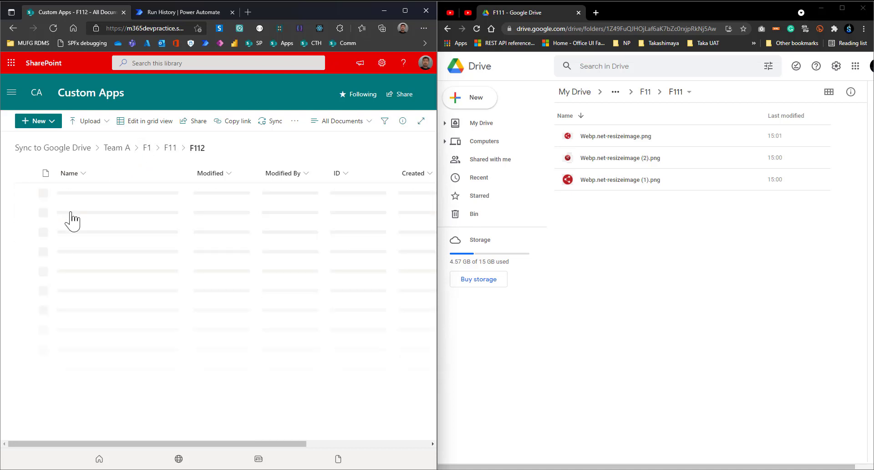
click(69, 194)
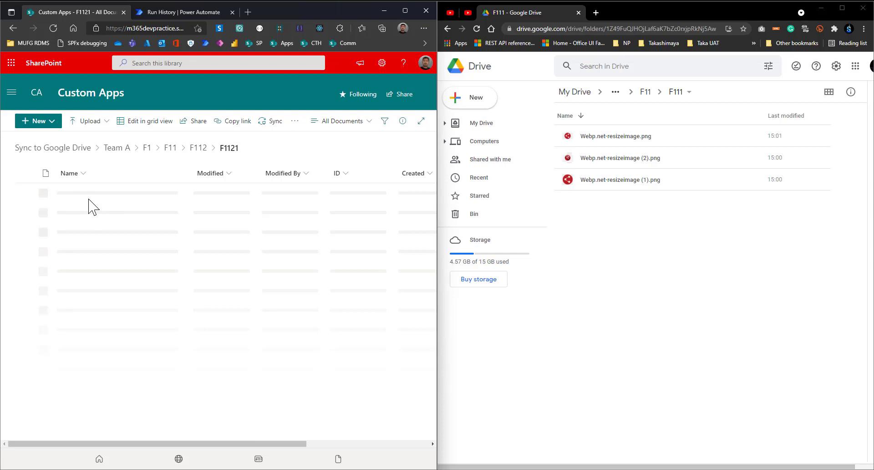
Open Drive's F112 > F1121 to match its two PNGs, then return to the successful run history
click(645, 93)
click(590, 141)
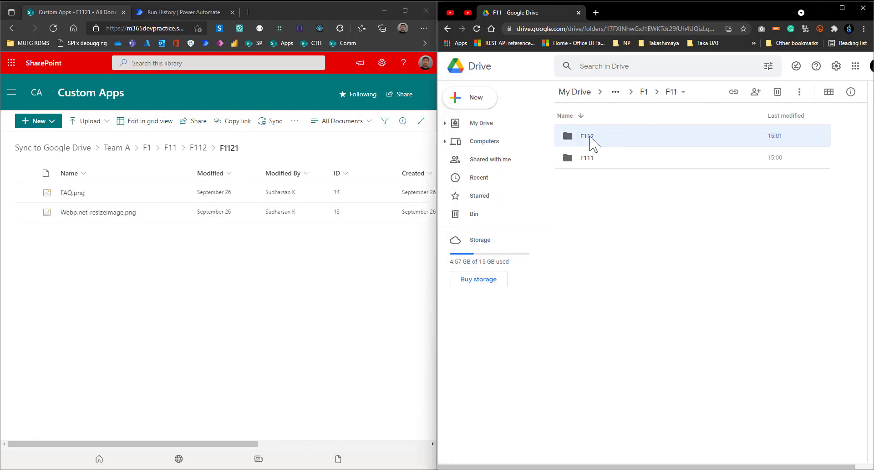
double_click(590, 142)
double_click(588, 137)
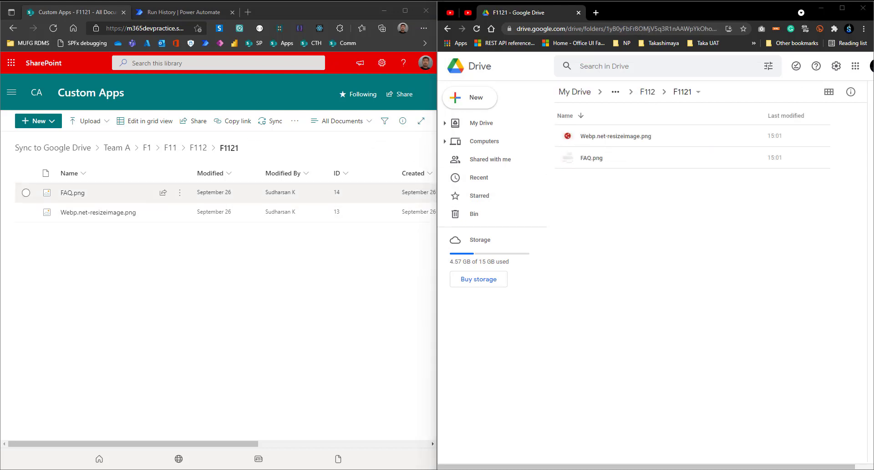
click(407, 9)
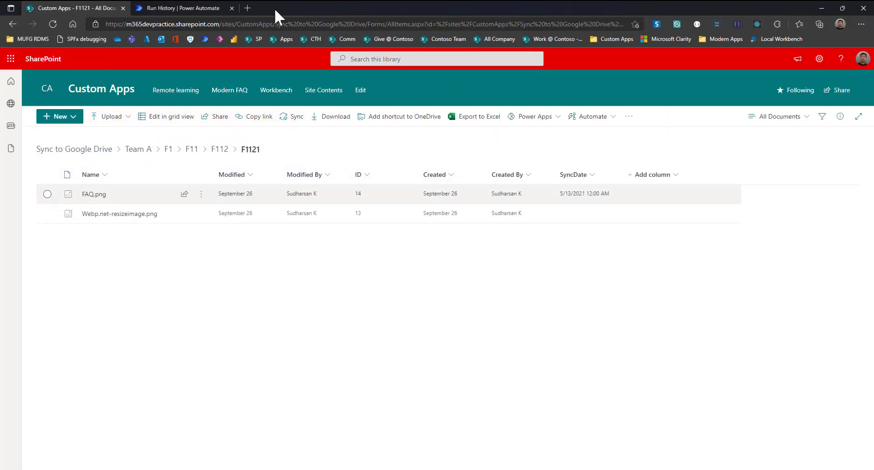
click(192, 8)
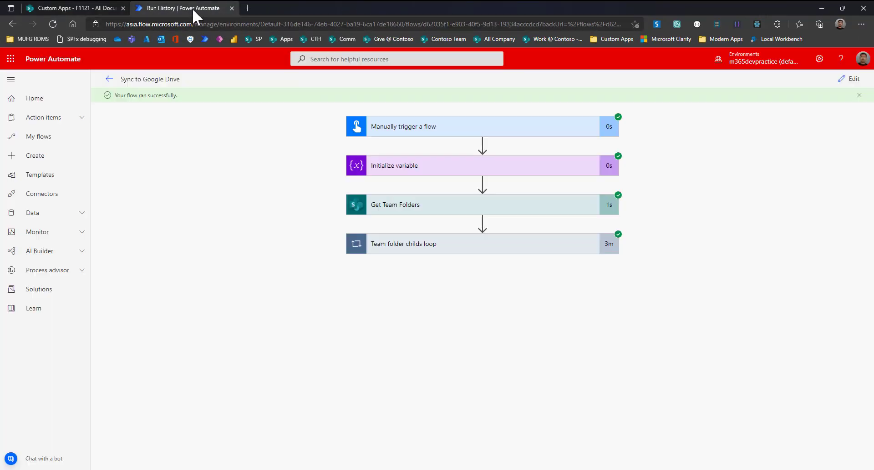